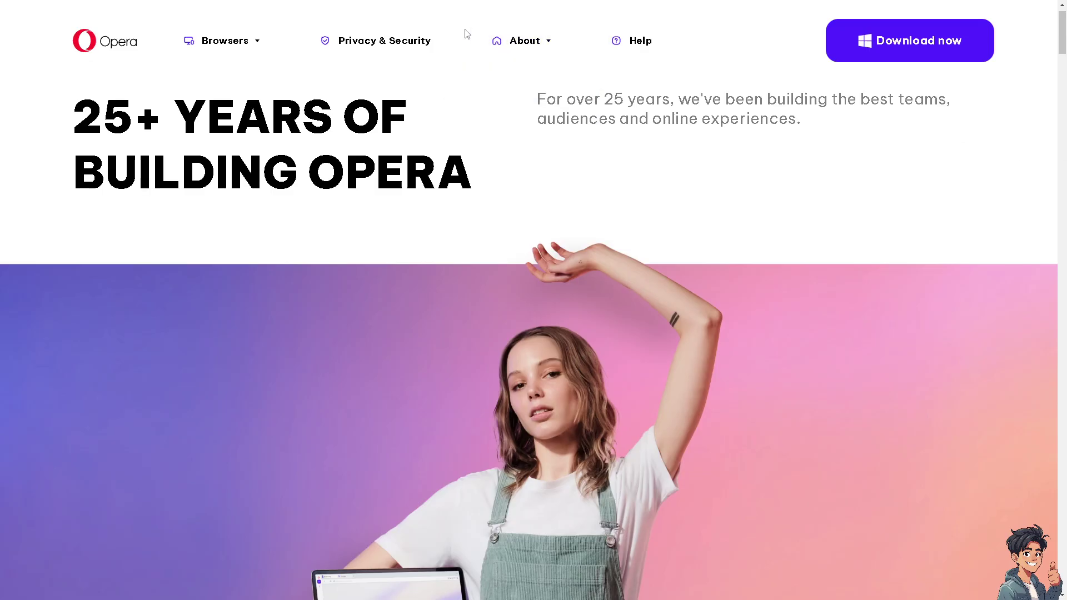
Step: Download the Opera browser installer using the homepage's 'Download now' button
left_click(896, 45)
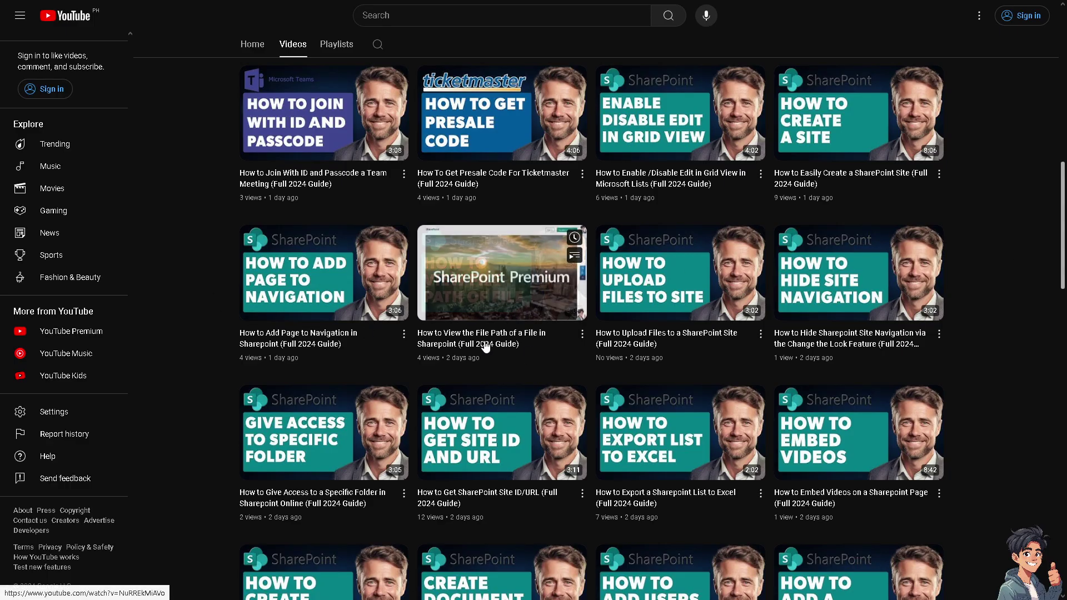
mouse_move(501, 284)
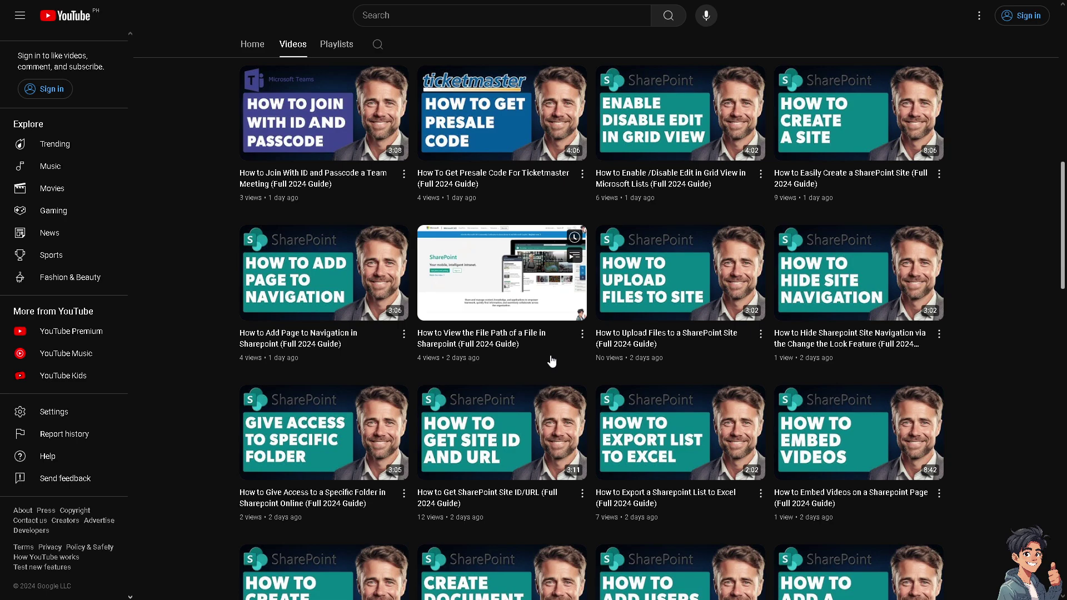
scroll(550, 360, "down", 1)
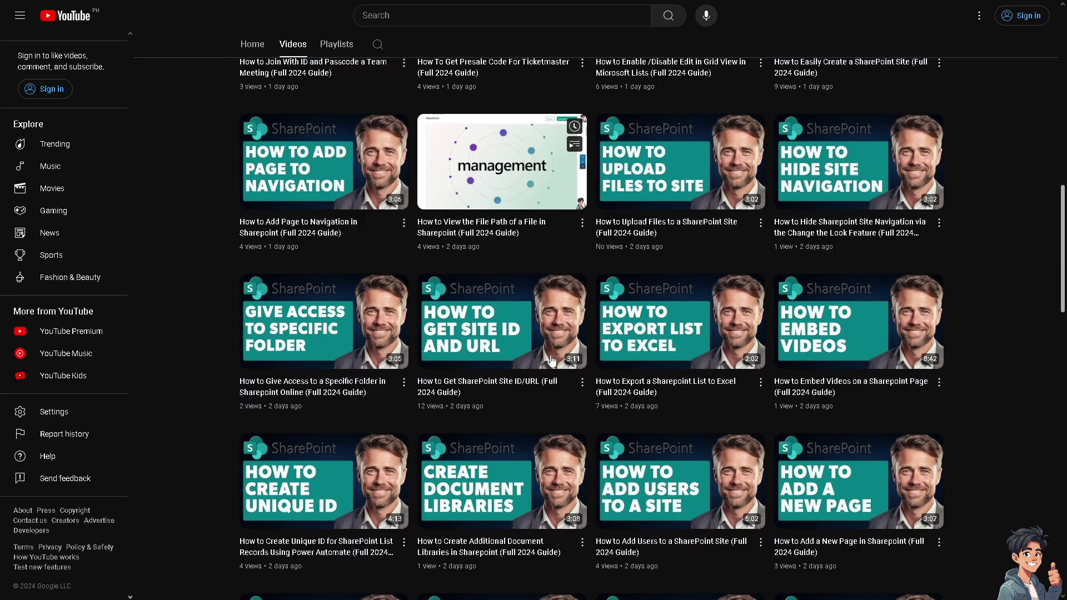
mouse_move(10, 367)
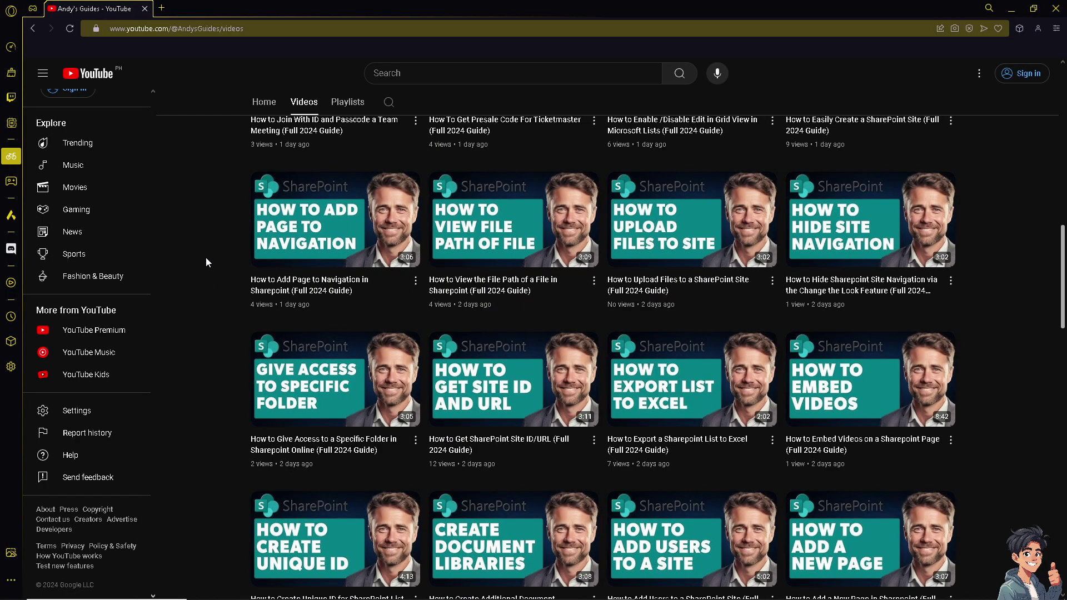
Step: Open the Opera GX settings page from the sidebar gear
left_click(11, 368)
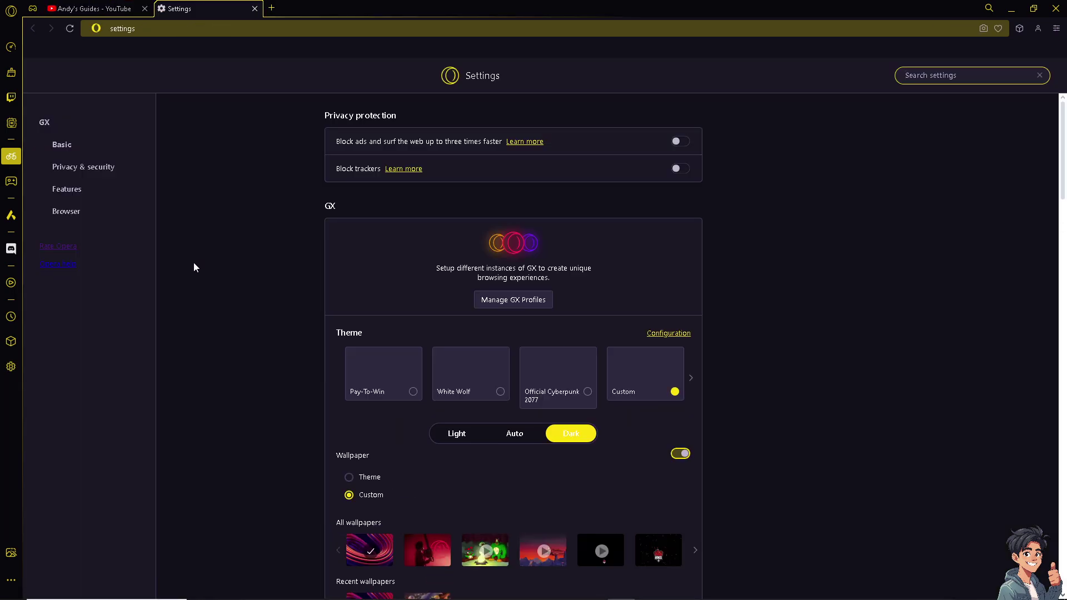
Step: Go fullscreen and settle on Dark color mode after trying Light and Auto
key("F11")
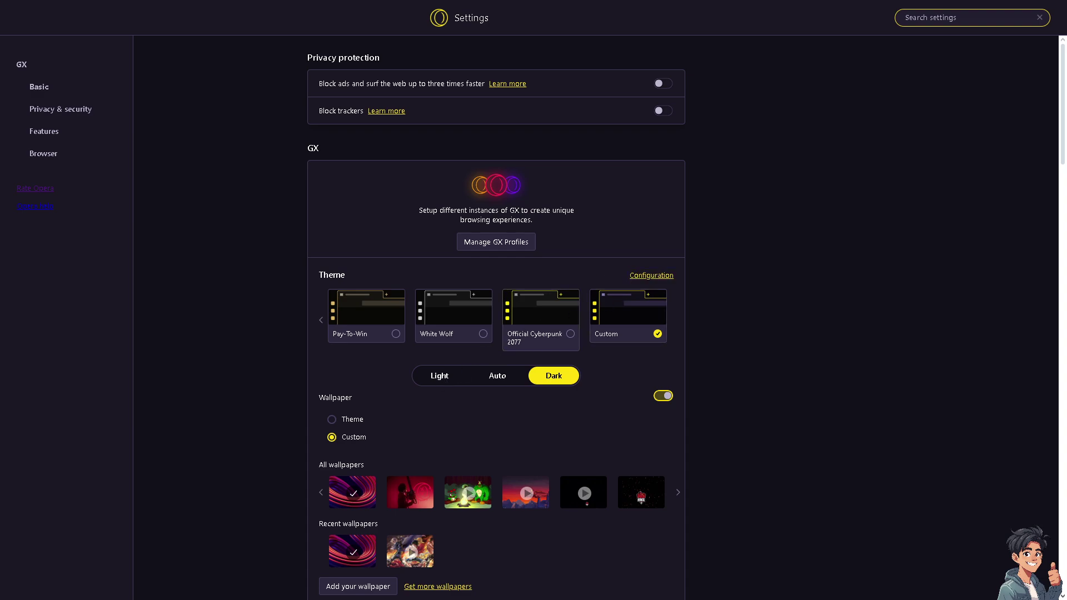
left_click(428, 380)
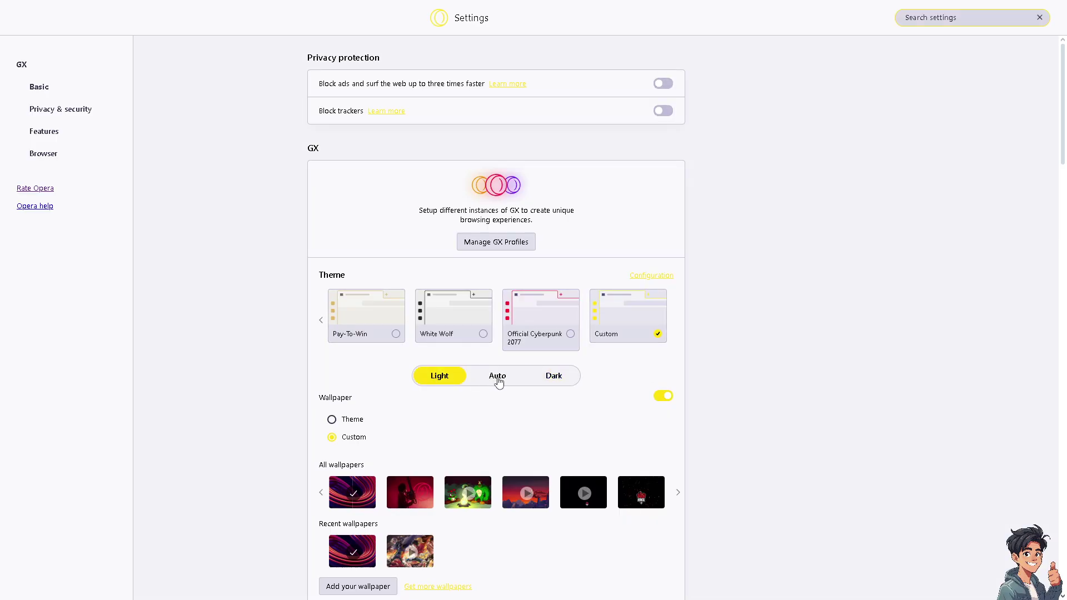
left_click(495, 382)
left_click(563, 381)
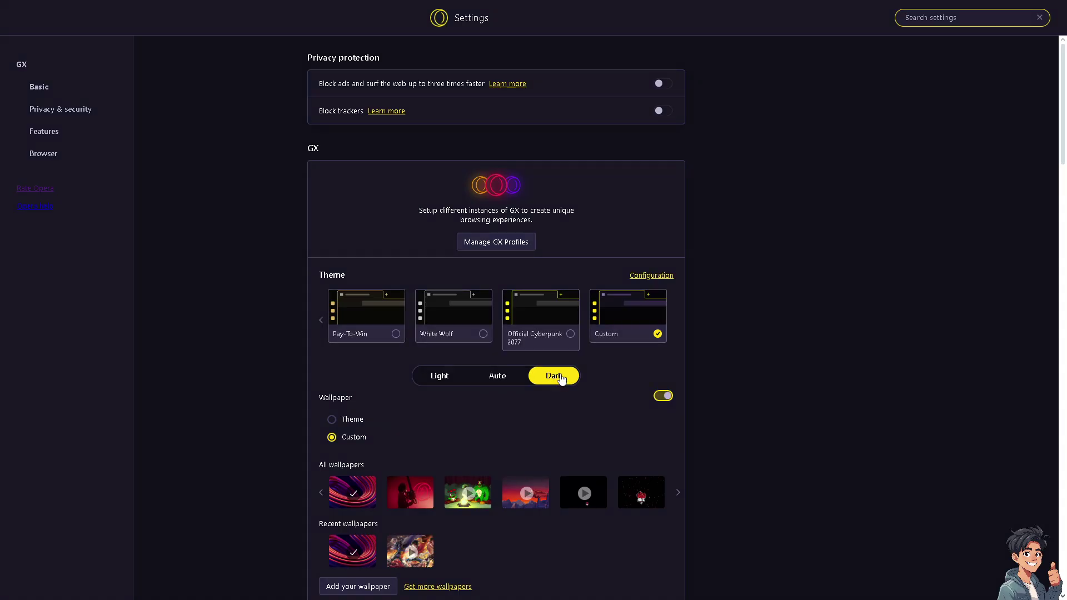
Step: Preview the Pay-To-Win, White Wolf and Cyberpunk 2077 themes, then reselect Custom
left_click(397, 334)
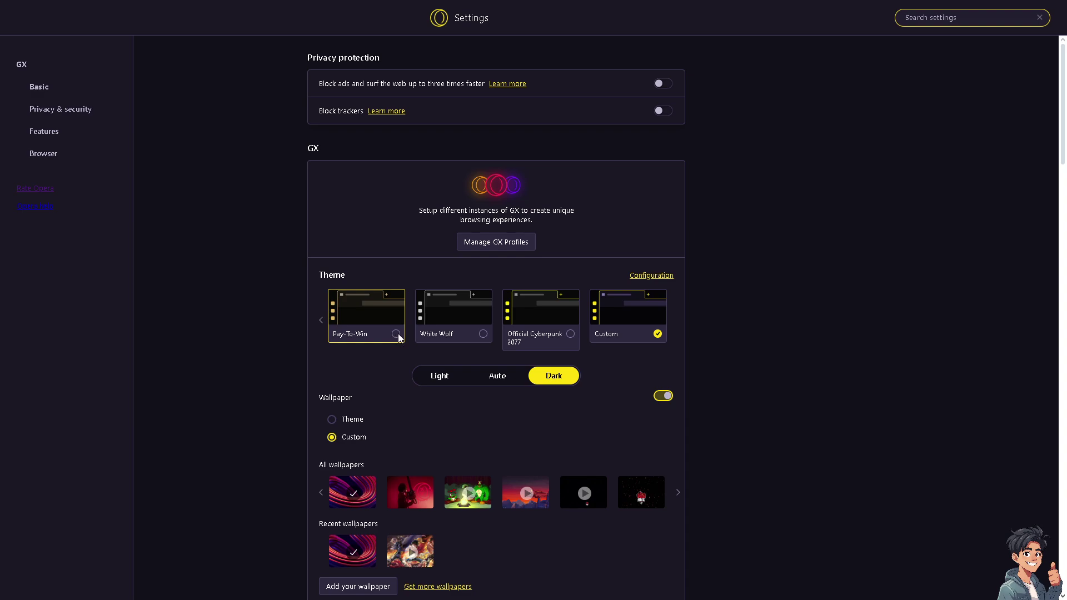
left_click(485, 335)
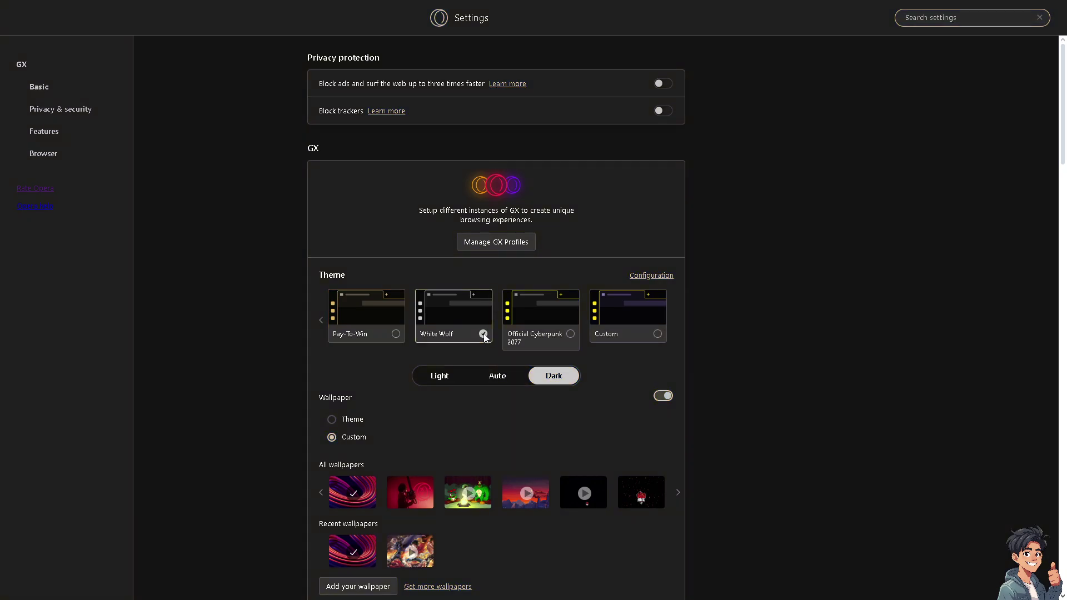
left_click(570, 335)
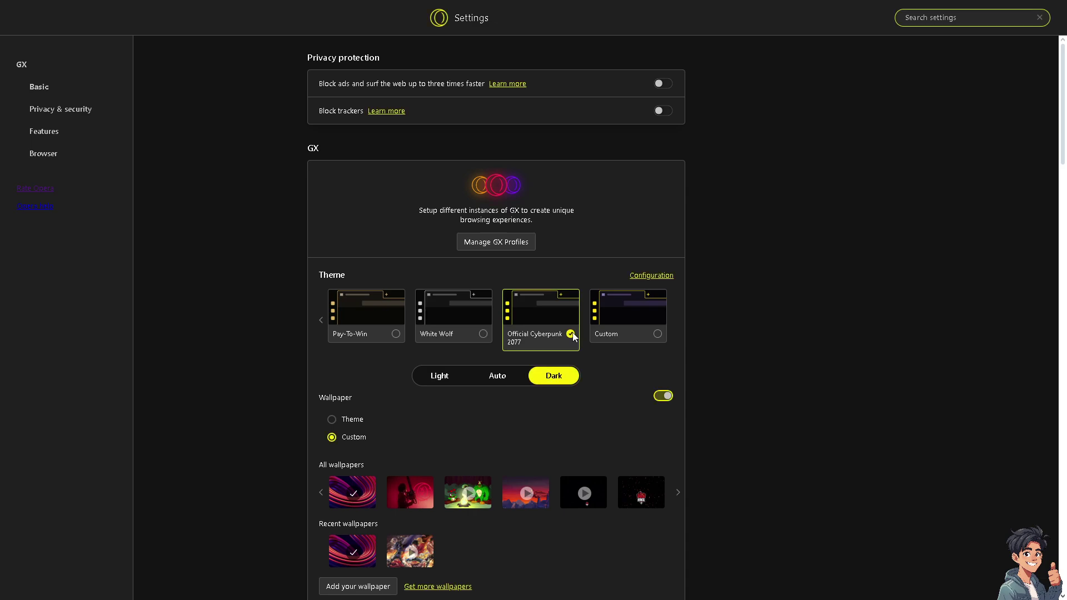
left_click(659, 334)
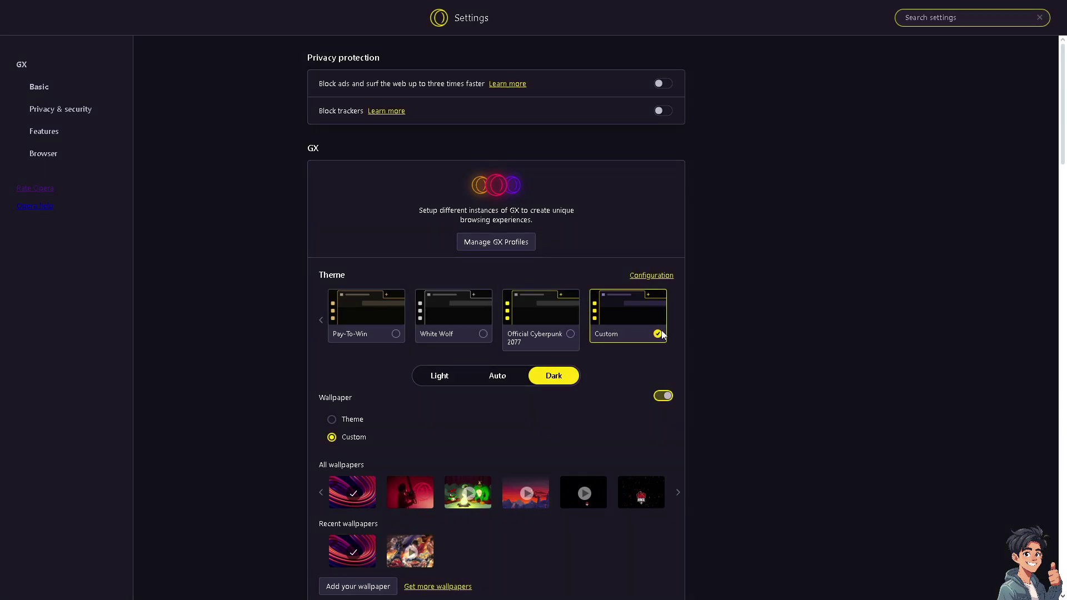
Step: In theme Configuration, try several primary colors before choosing yellow, and set primary light to cyan
left_click(654, 276)
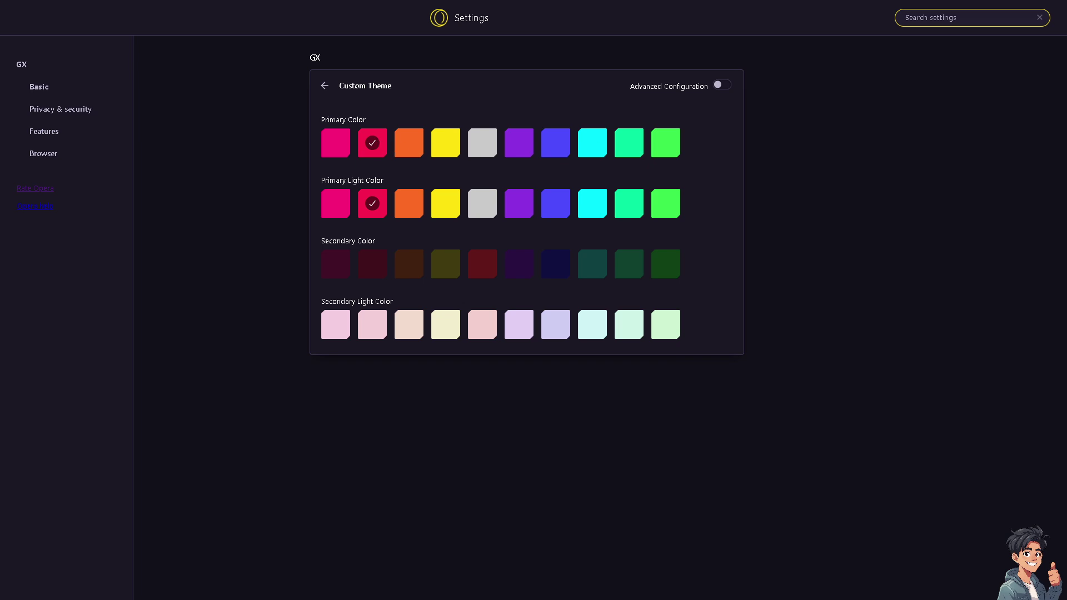
left_click(343, 147)
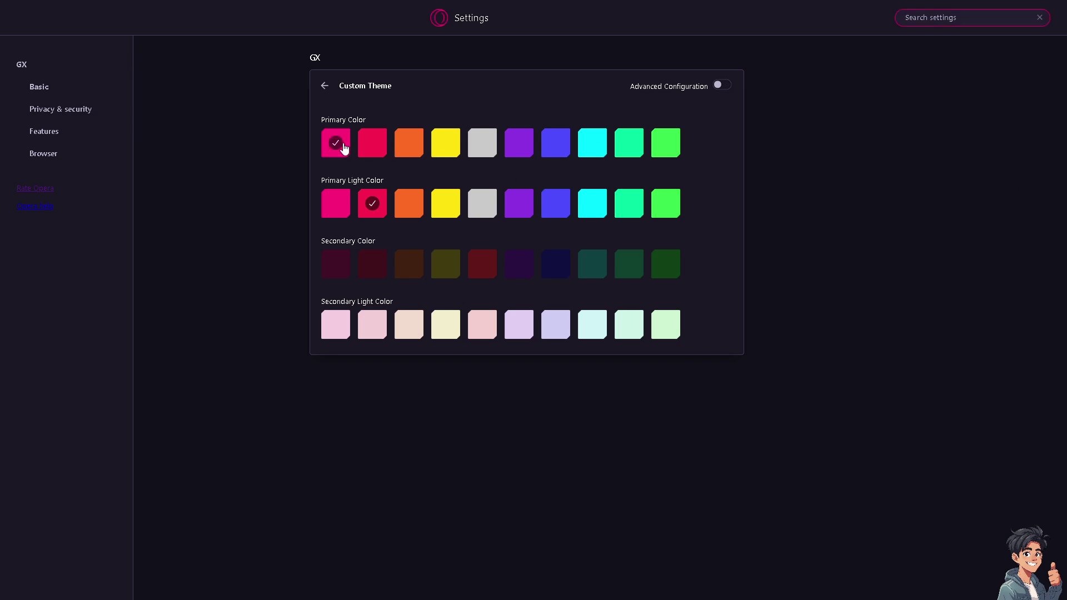
left_click(406, 147)
left_click(446, 148)
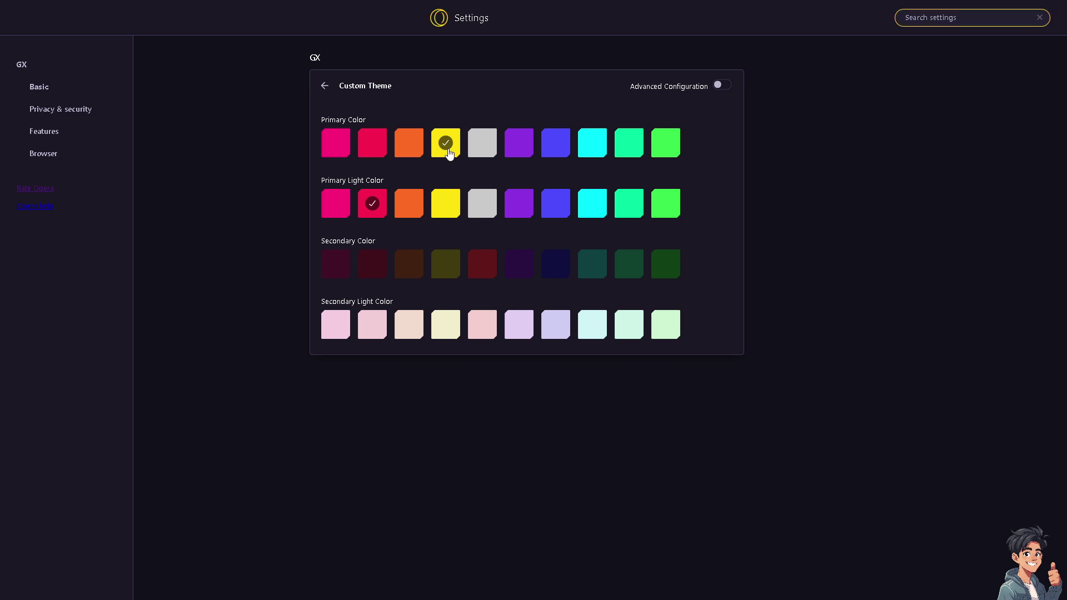
left_click(519, 148)
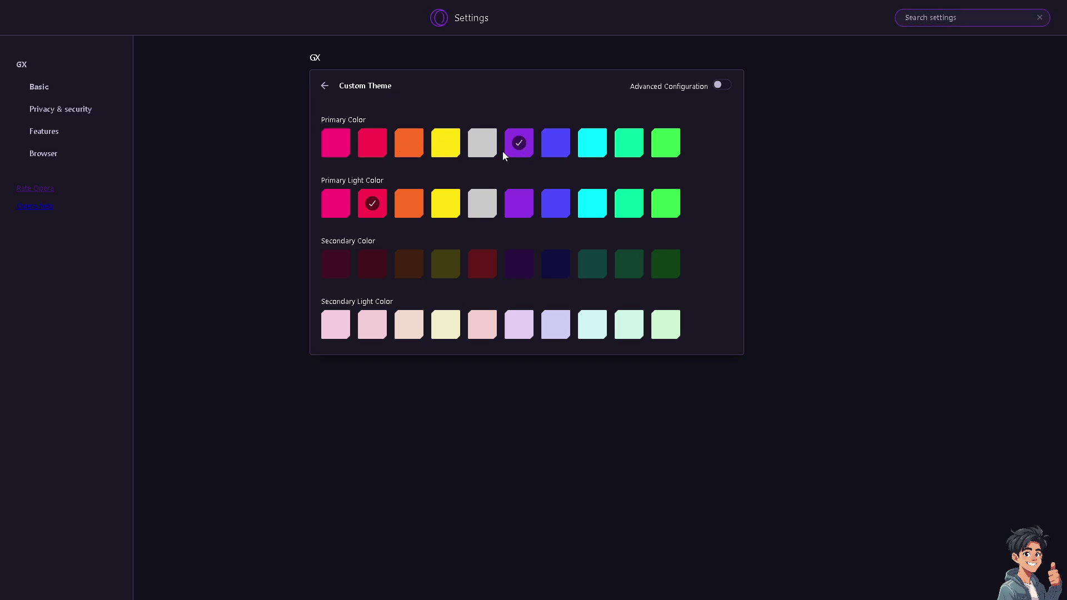
left_click(482, 149)
left_click(555, 148)
left_click(593, 148)
left_click(660, 145)
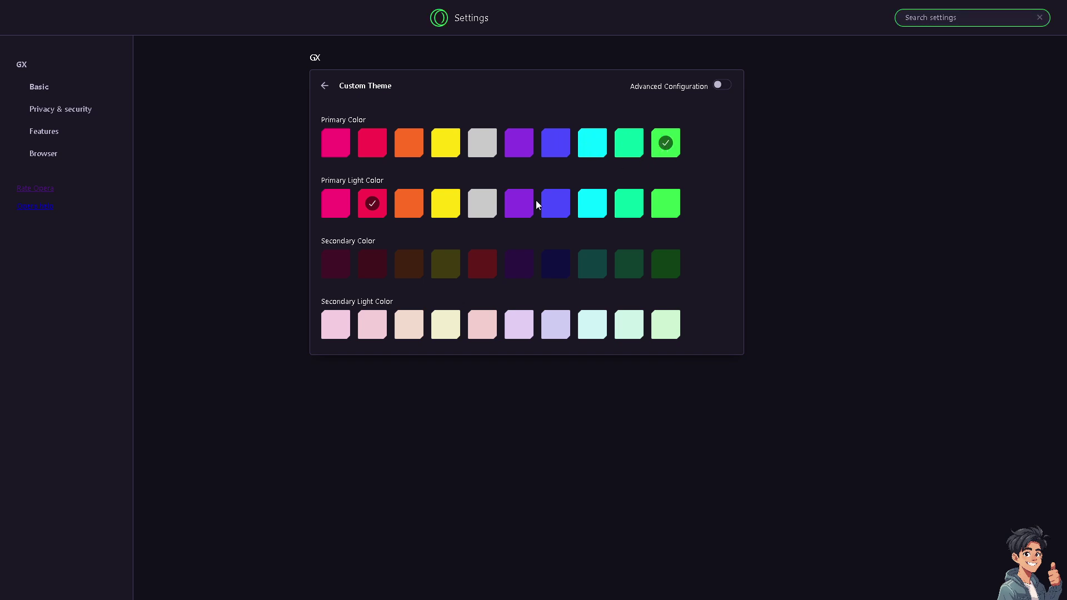
left_click(443, 144)
left_click(594, 207)
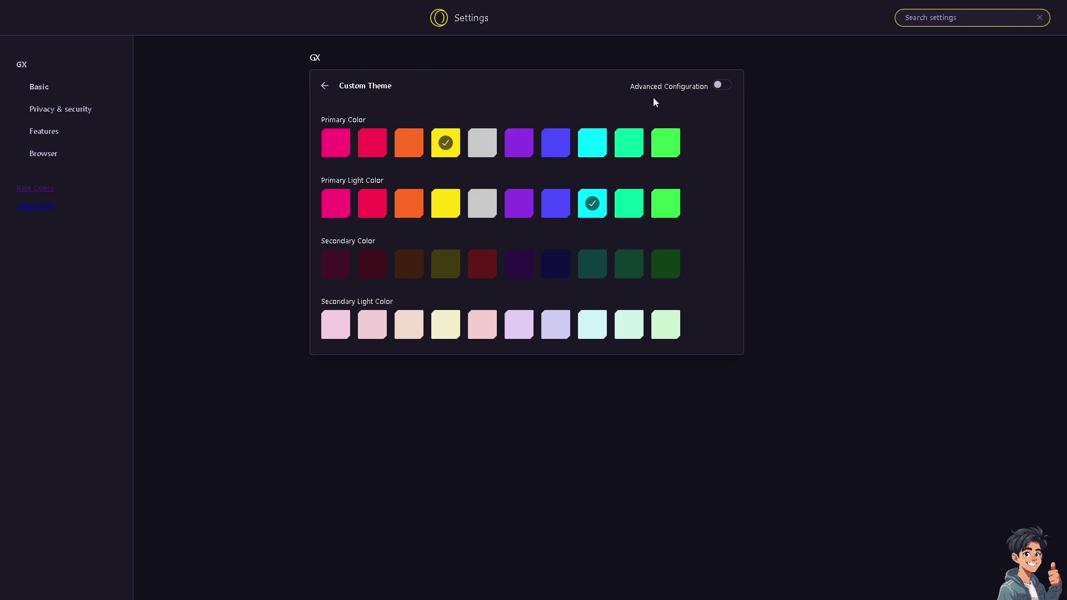
Step: Switch on Advanced Configuration's hue, saturation and lightness sliders, then return to GX settings
left_click(720, 87)
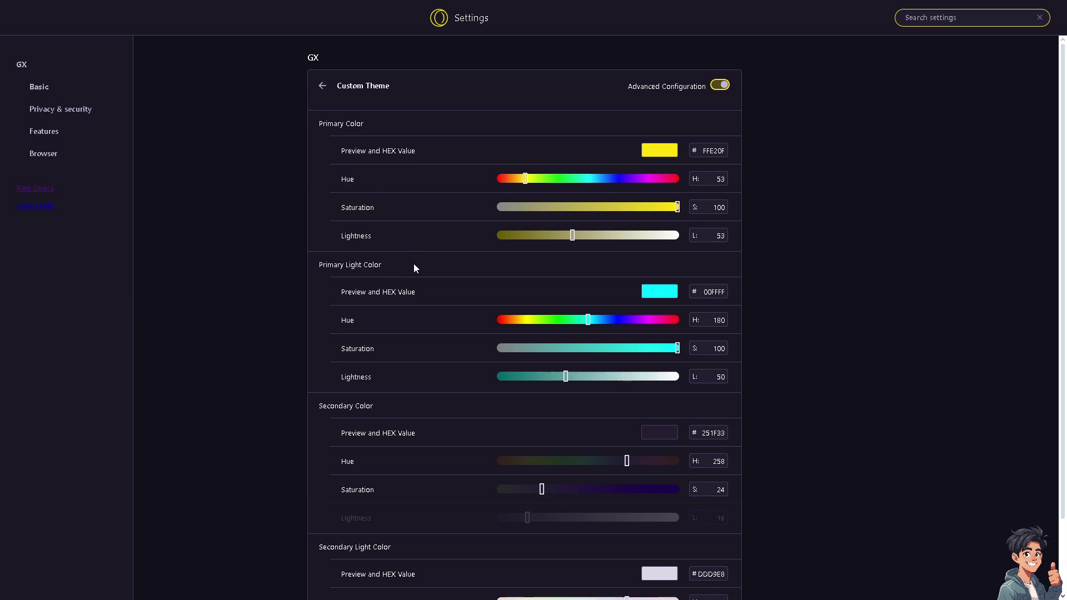
scroll(412, 290, "down", 1)
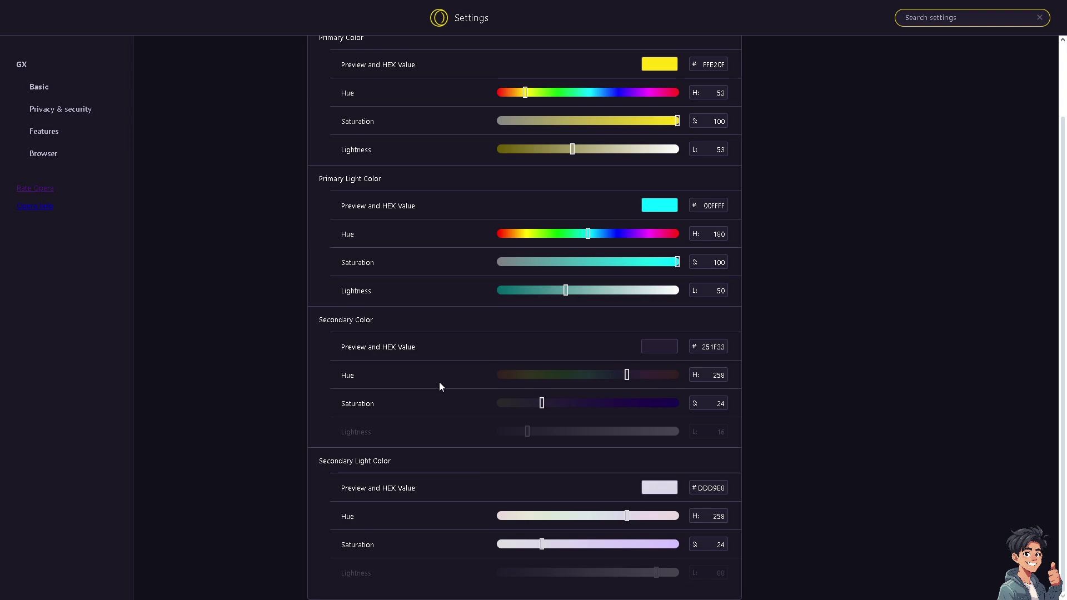
scroll(372, 166, "up", 1)
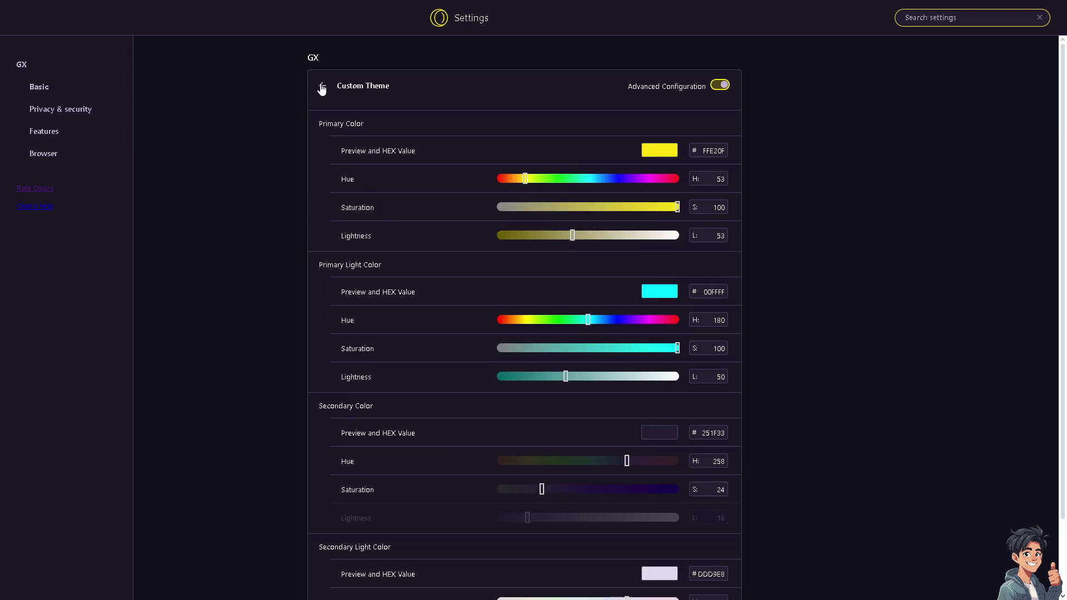
left_click(322, 88)
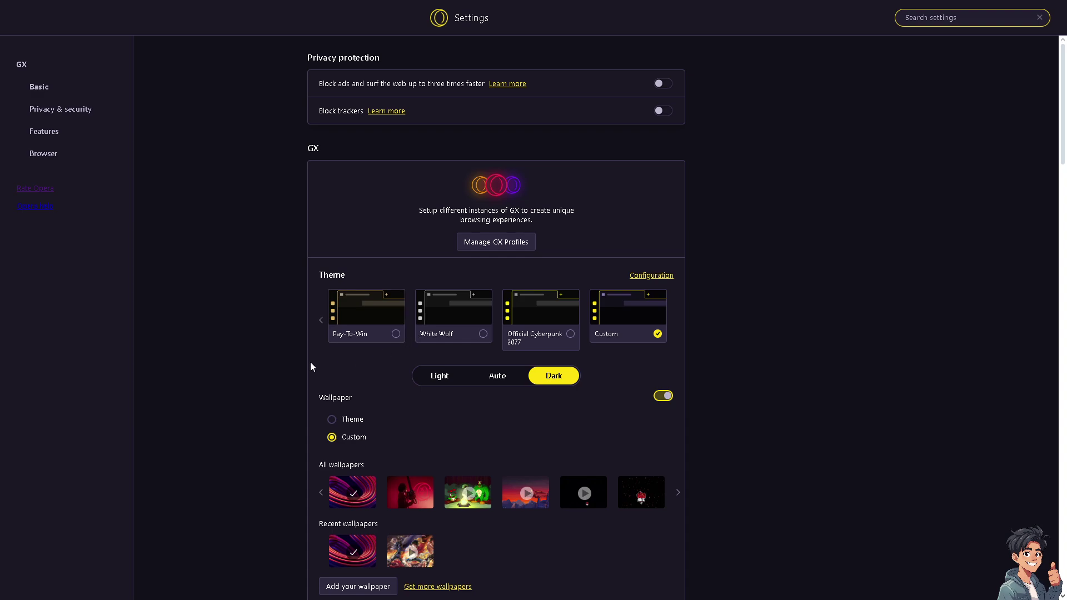
scroll(304, 367, "down", 1)
Step: Set tile hover animation to Blink, tile click animation to Basic, and wallpaper to Custom
left_click(352, 367)
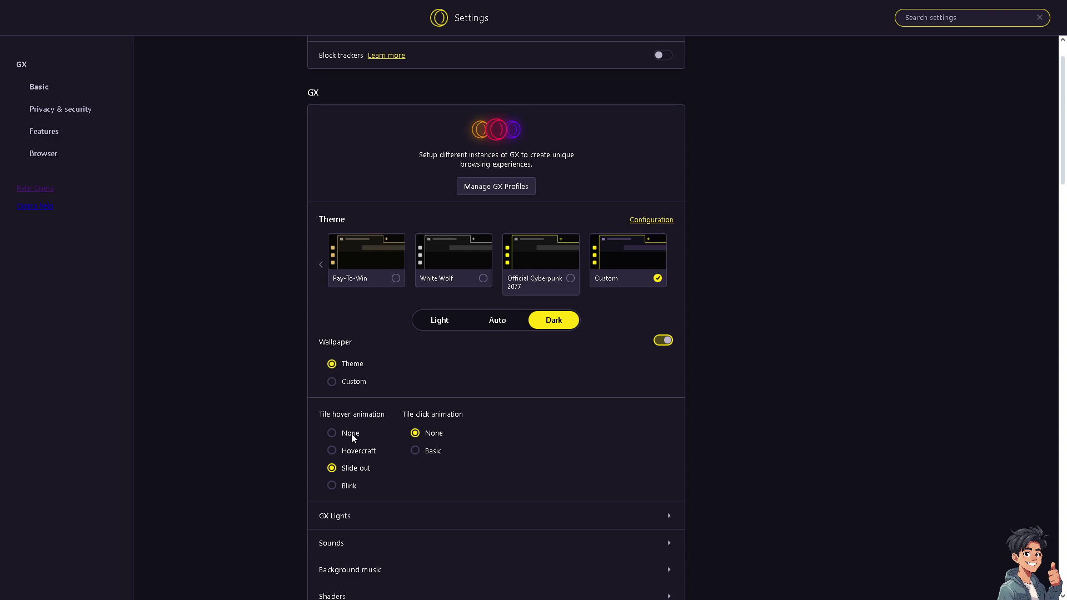
left_click(351, 487)
left_click(423, 452)
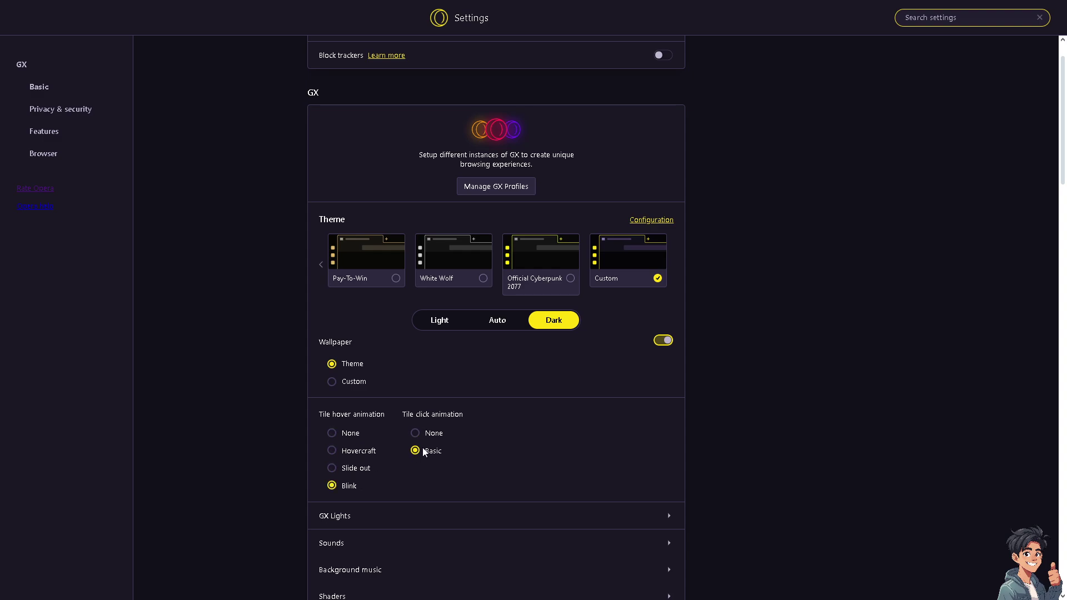
left_click(342, 381)
scroll(342, 382, "down", 2)
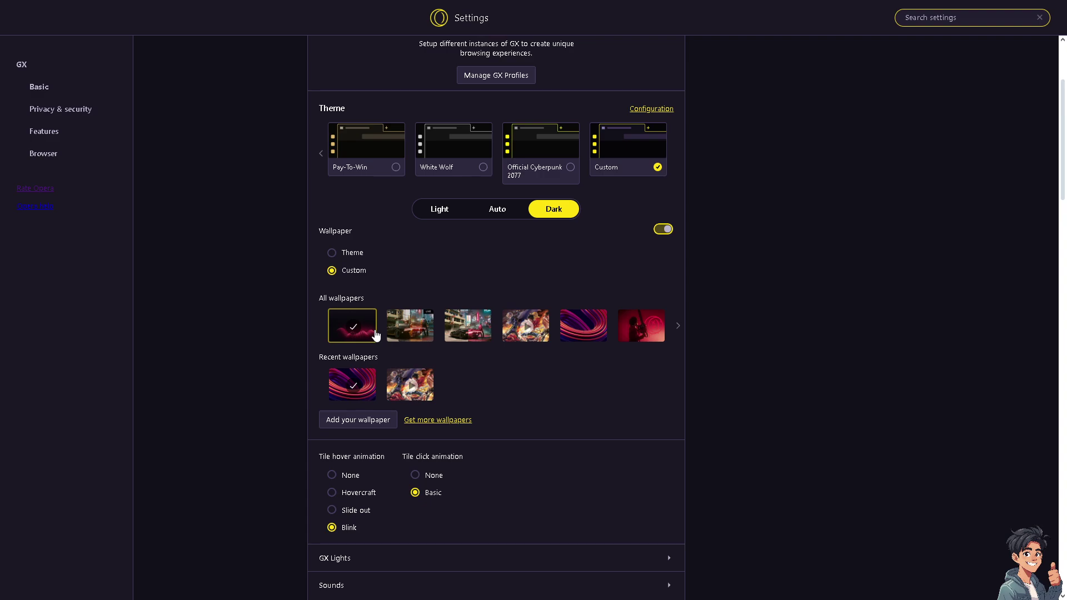
mouse_move(641, 325)
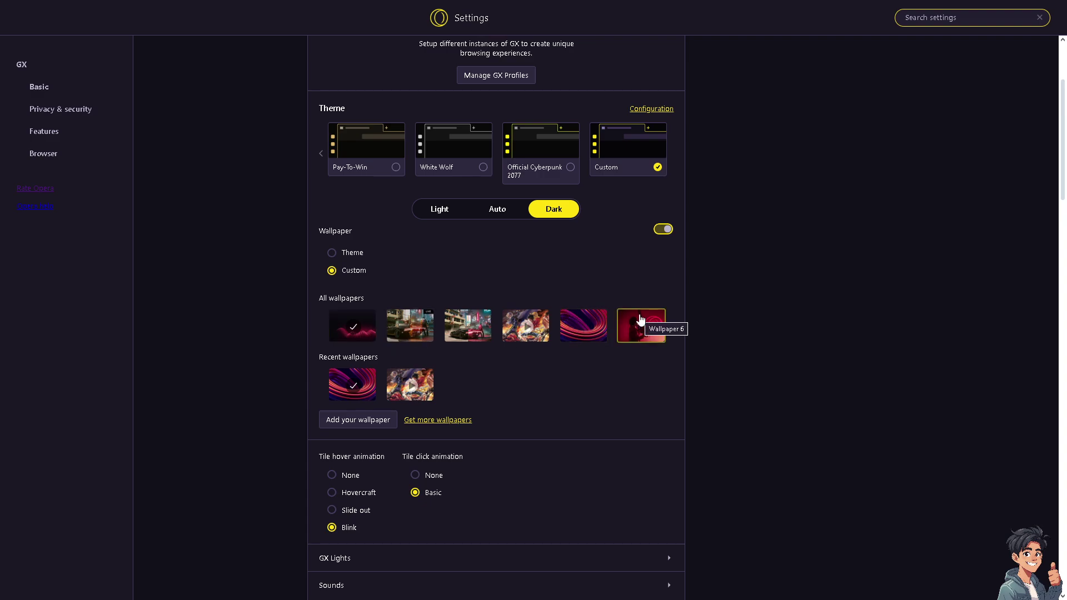
scroll(459, 448, "down", 2)
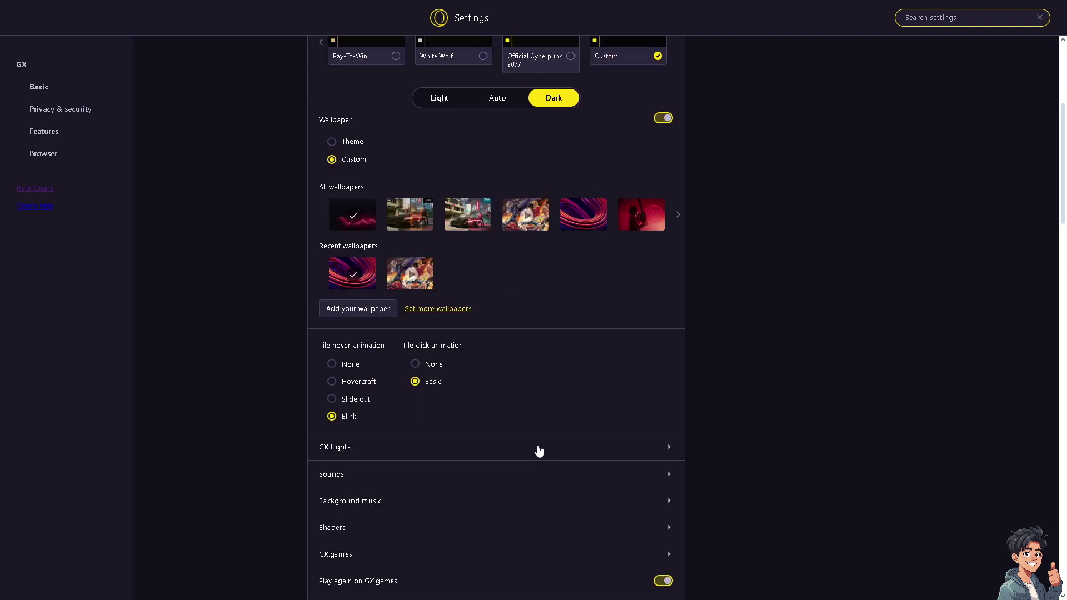
left_click(539, 450)
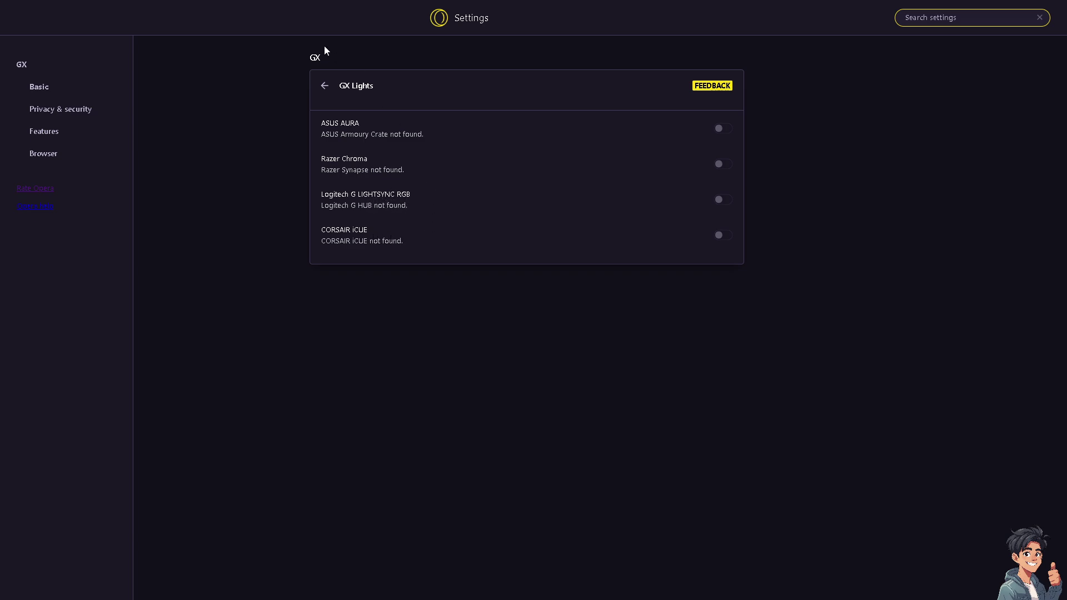
left_click(324, 86)
scroll(483, 386, "down", 3)
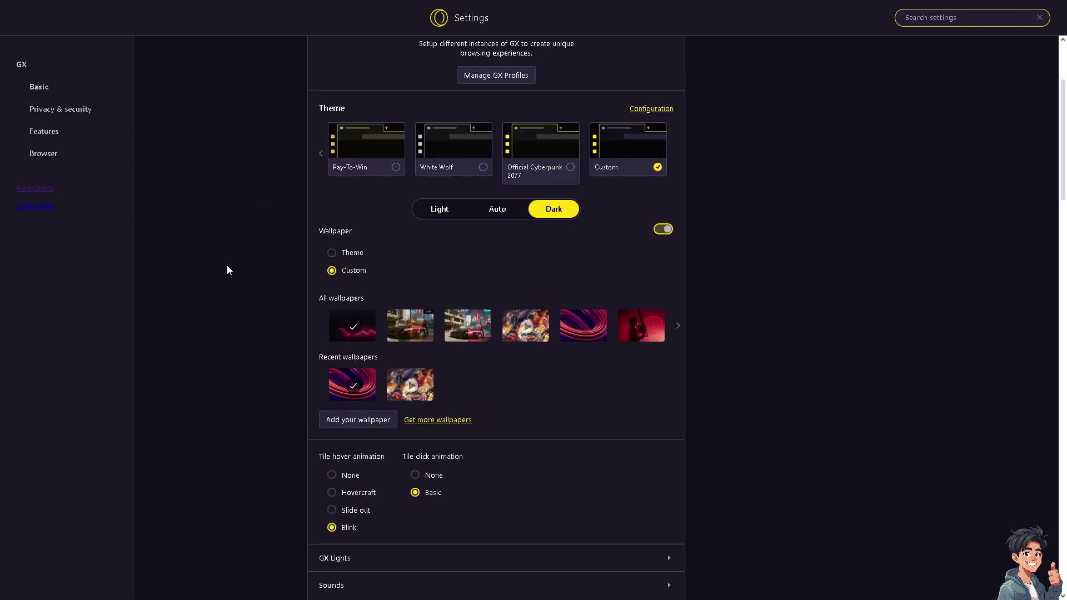
scroll(225, 290, "down", 2)
scroll(320, 406, "down", 2)
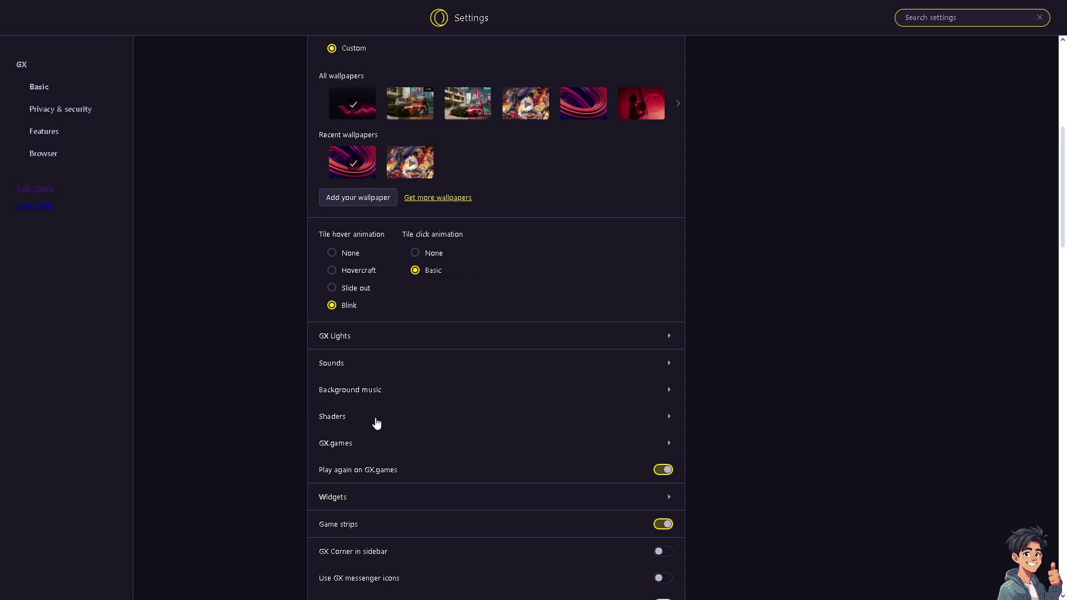
left_click(350, 416)
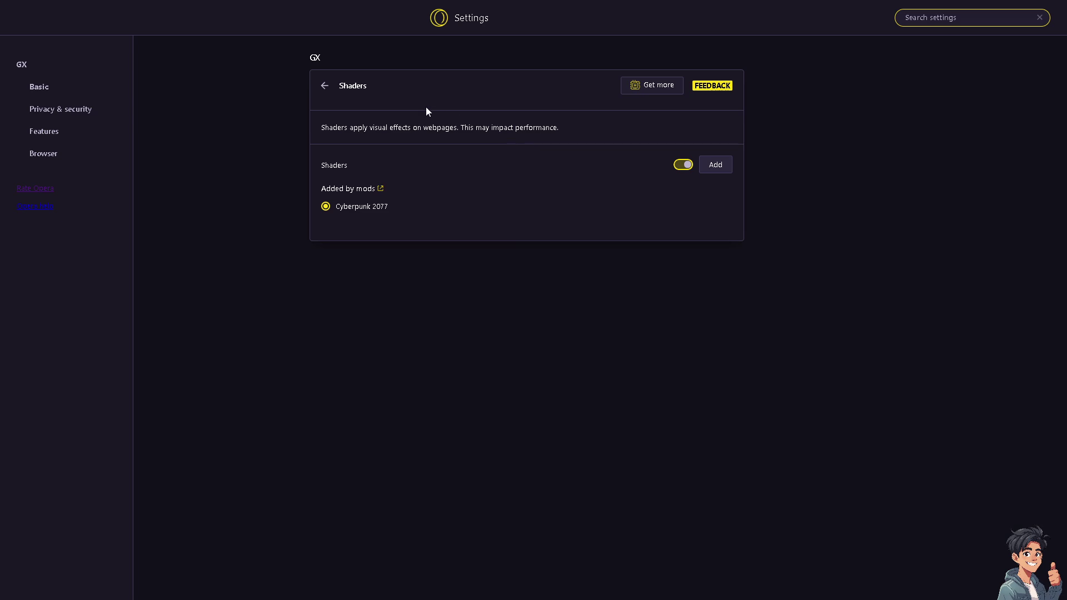
left_click(325, 85)
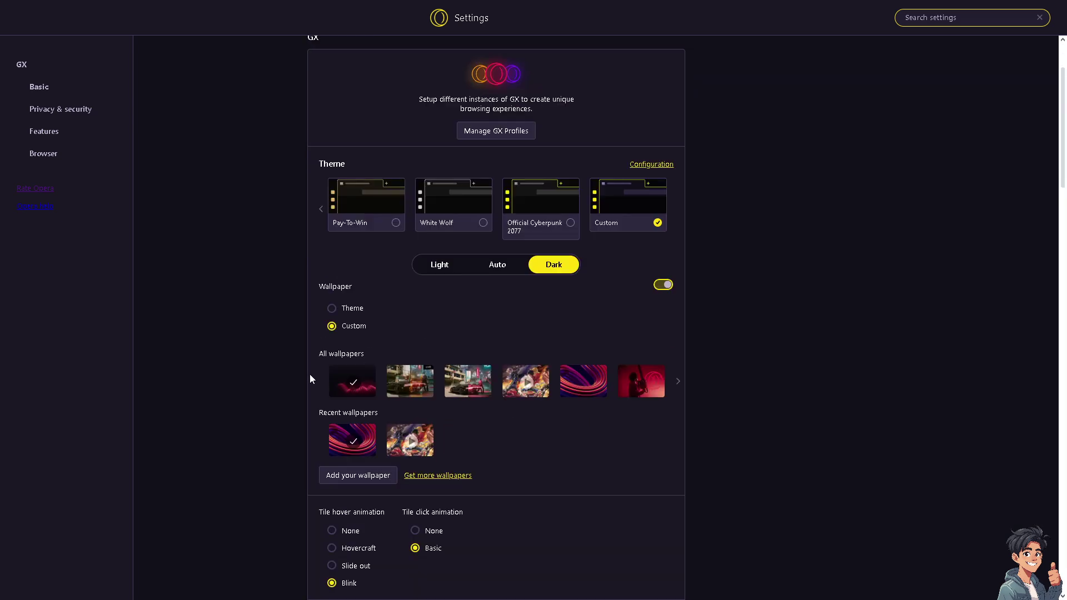
scroll(309, 379, "down", 3)
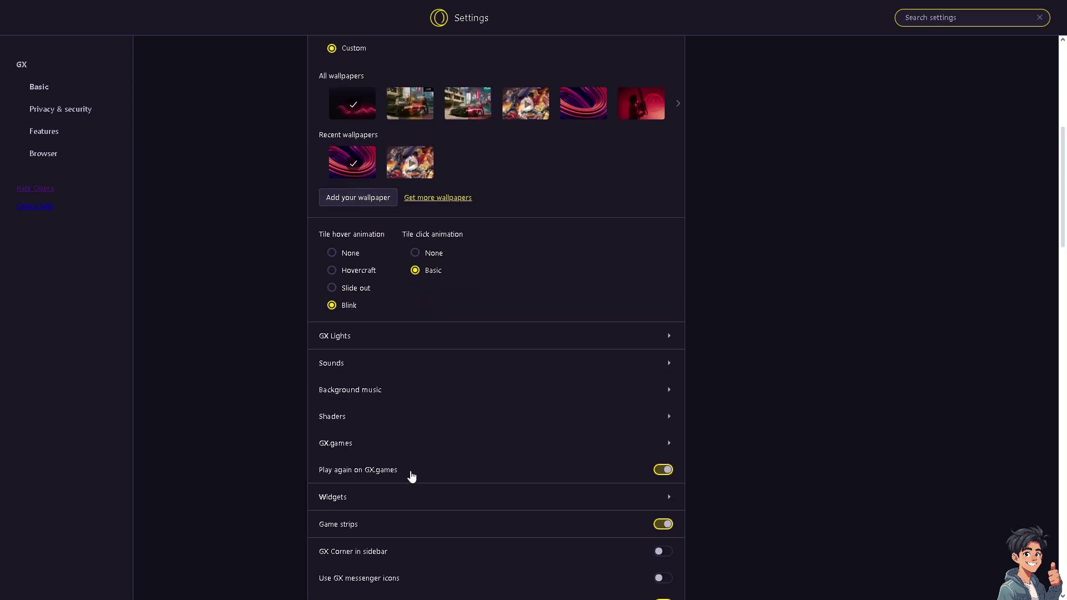
left_click(401, 445)
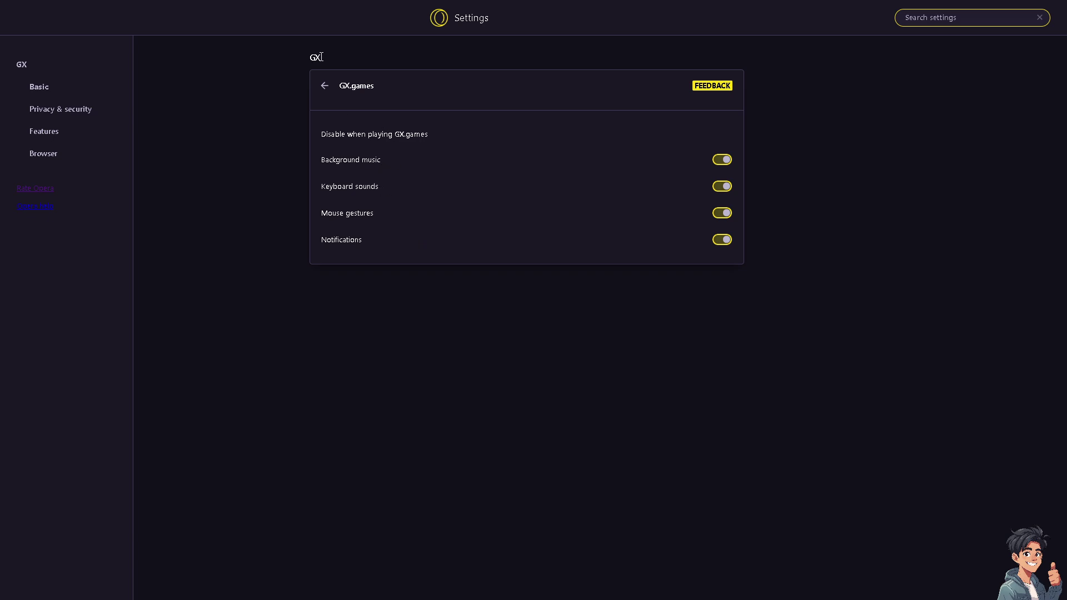
left_click(327, 87)
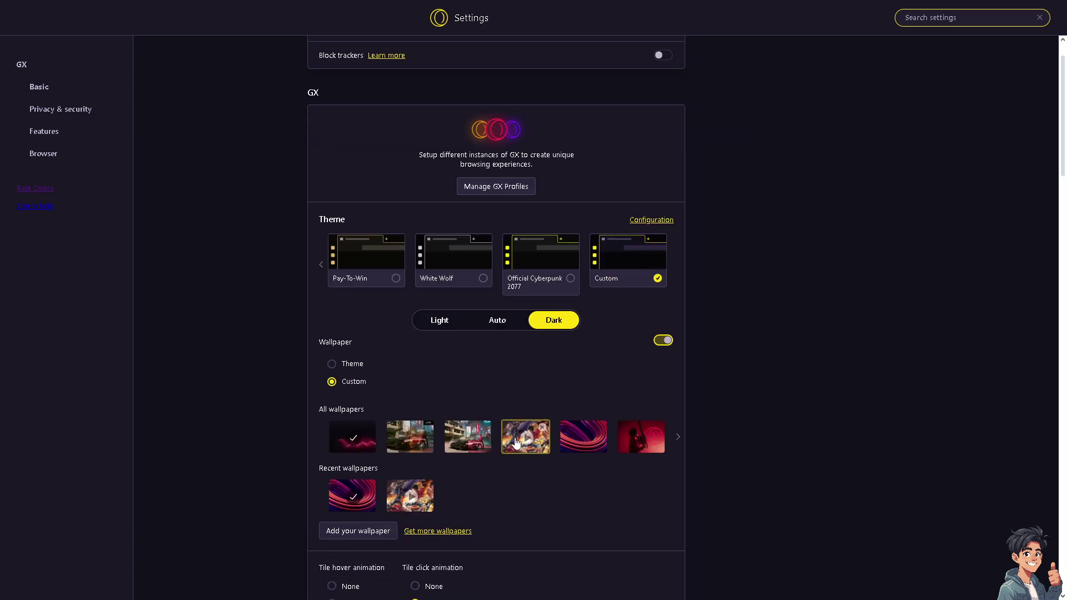
scroll(739, 429, "down", 2)
scroll(738, 430, "down", 2)
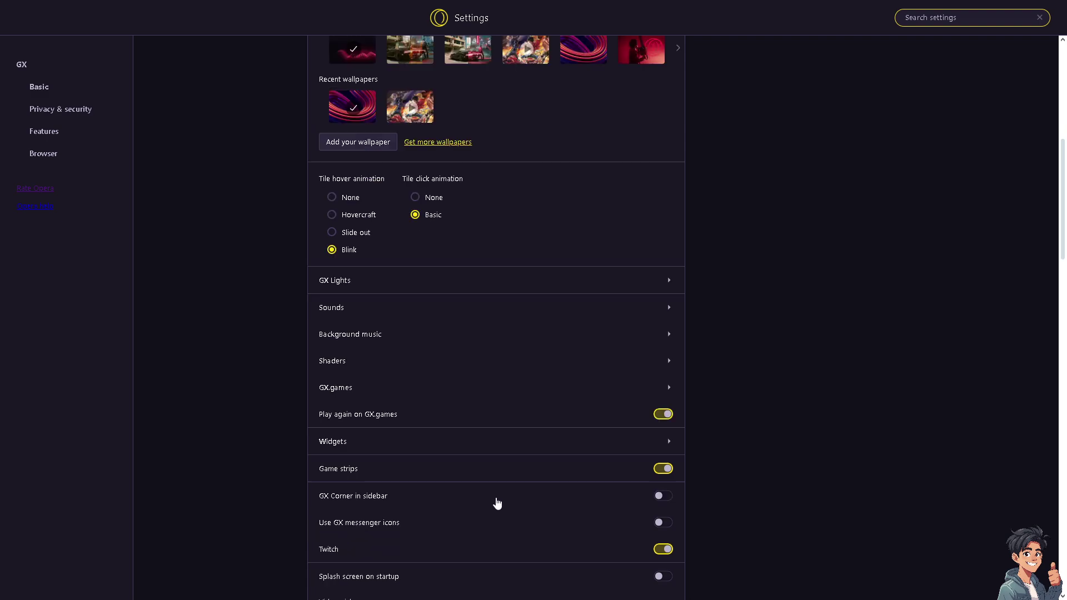
Step: Enable 'GX Corner in sidebar' and 'Use GX messenger icons', then open mod management
left_click(663, 497)
left_click(669, 529)
scroll(494, 479, "down", 1)
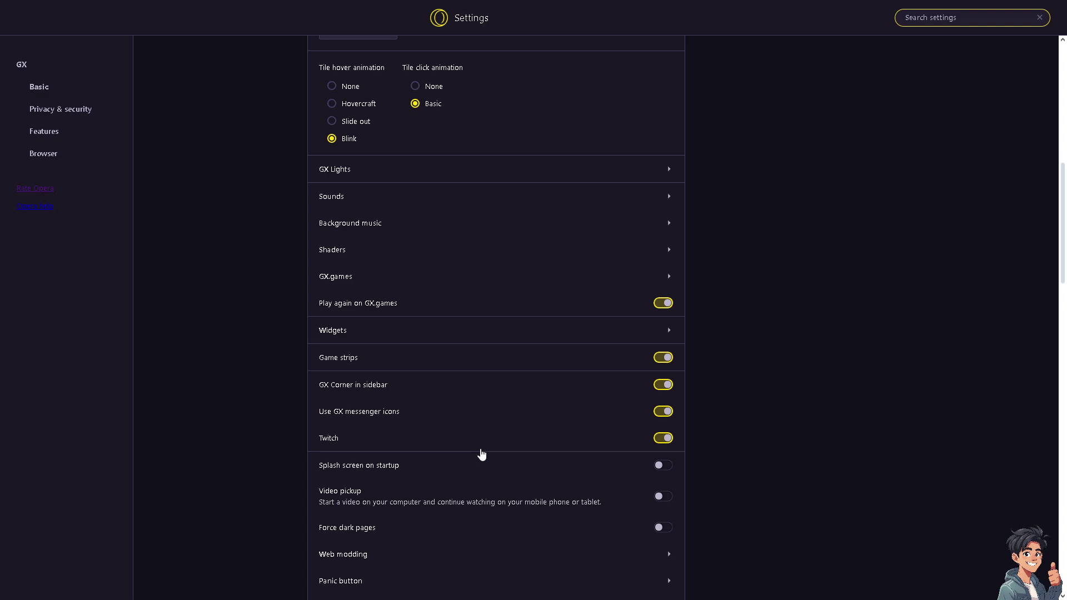
scroll(482, 454, "down", 1)
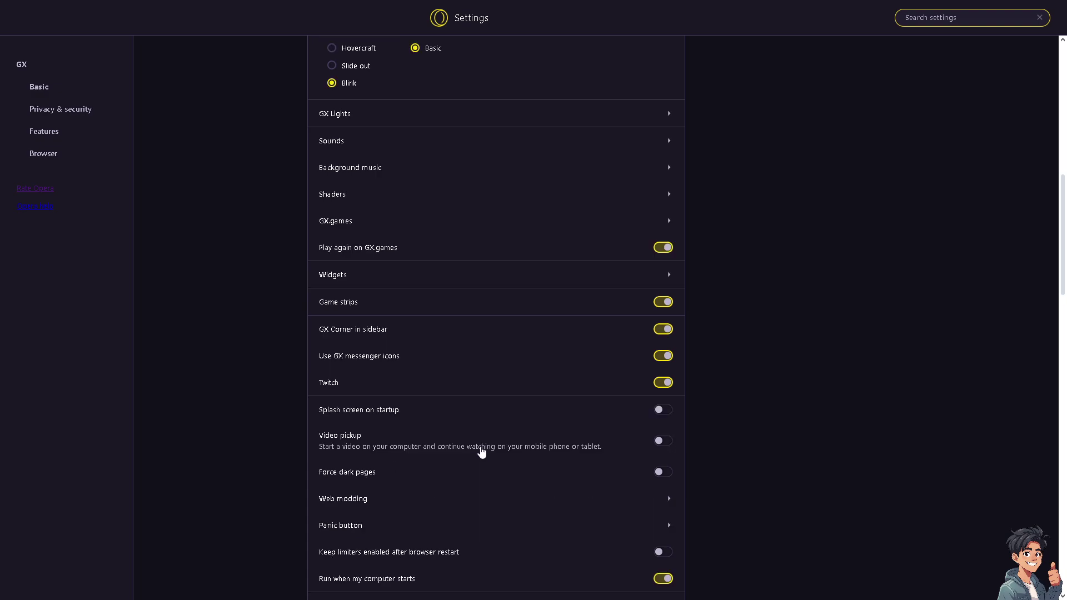
scroll(481, 450, "down", 1)
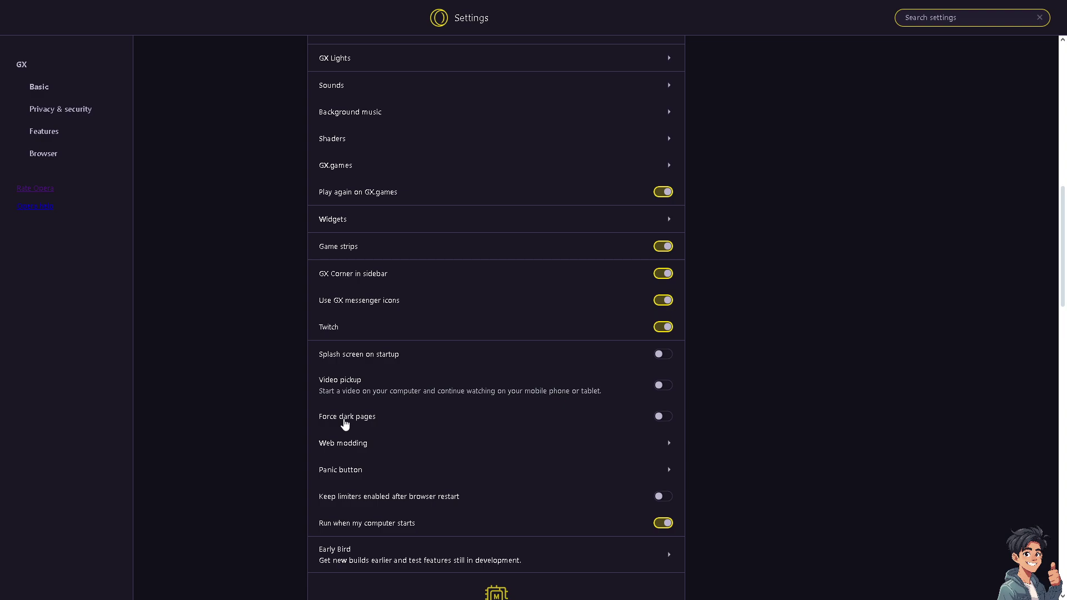
scroll(344, 426, "down", 3)
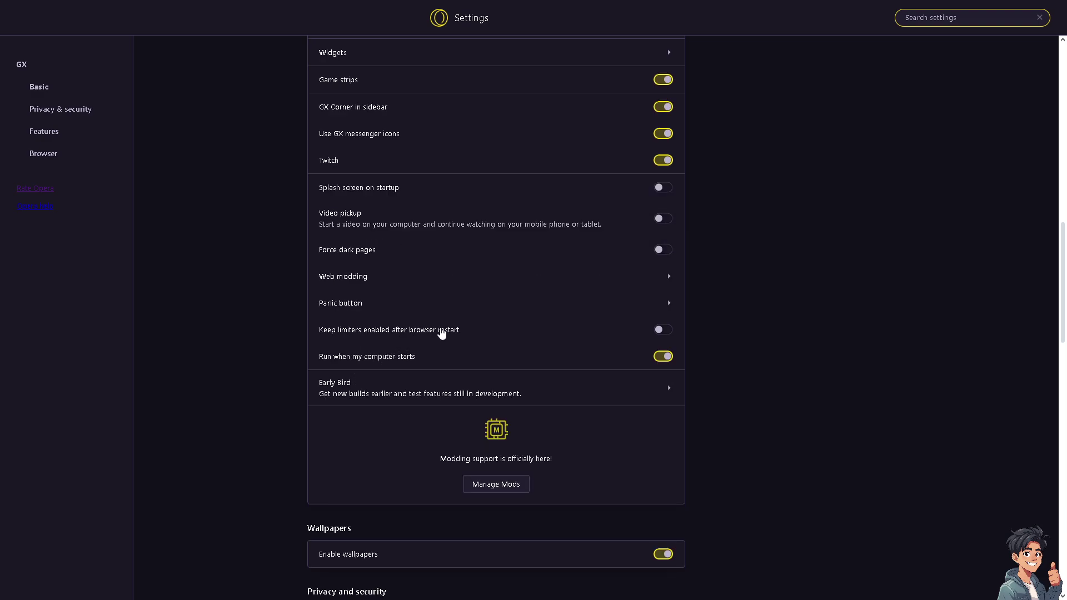
left_click(503, 484)
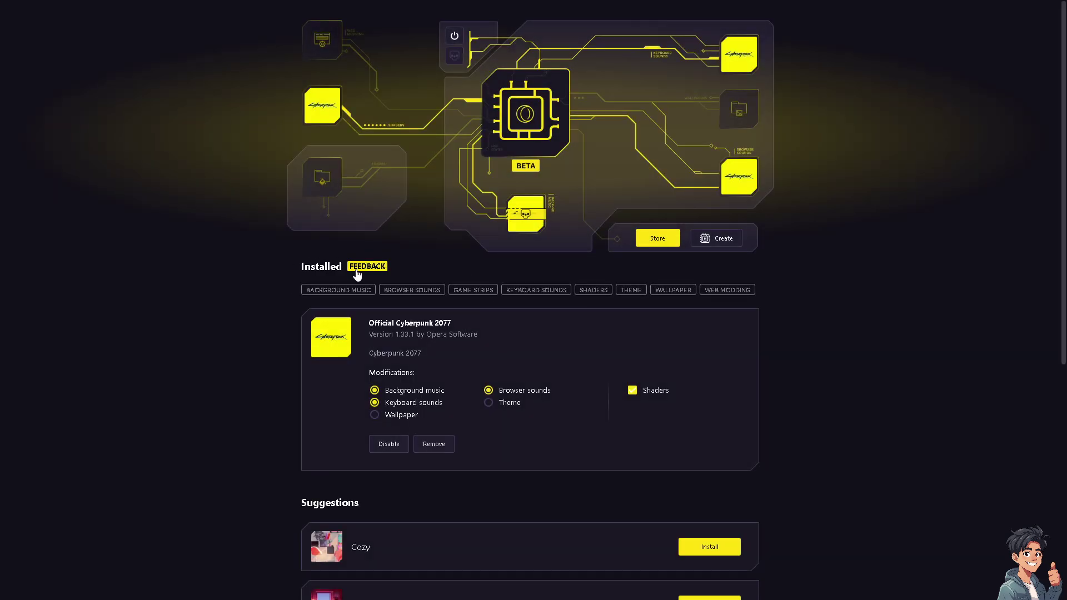
scroll(466, 356, "down", 2)
scroll(697, 331, "up", 2)
scroll(724, 242, "down", 3)
scroll(535, 378, "down", 4)
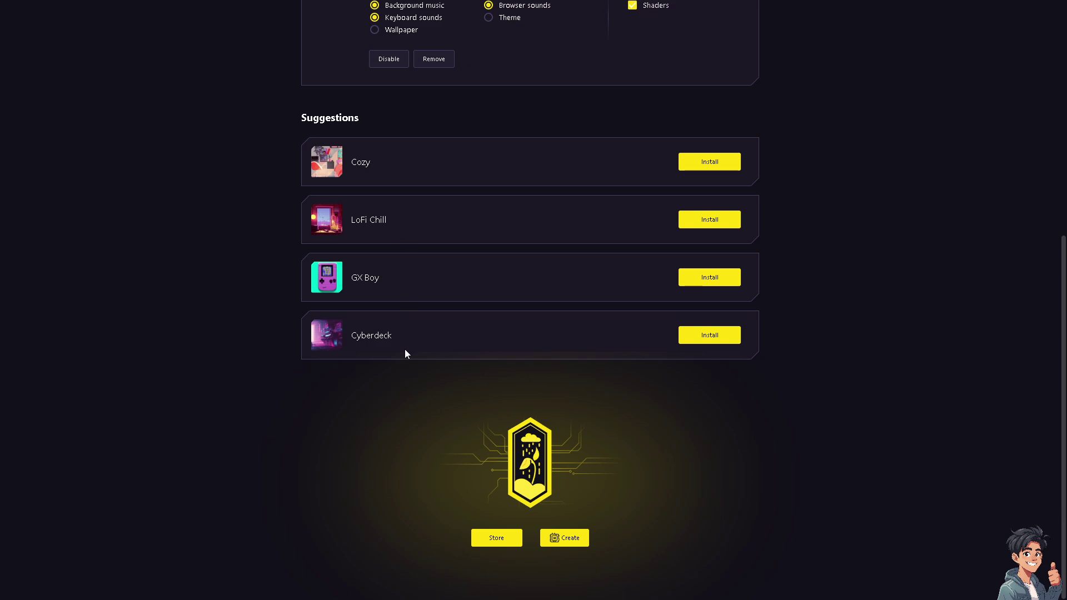
scroll(395, 337, "up", 4)
scroll(650, 397, "down", 3)
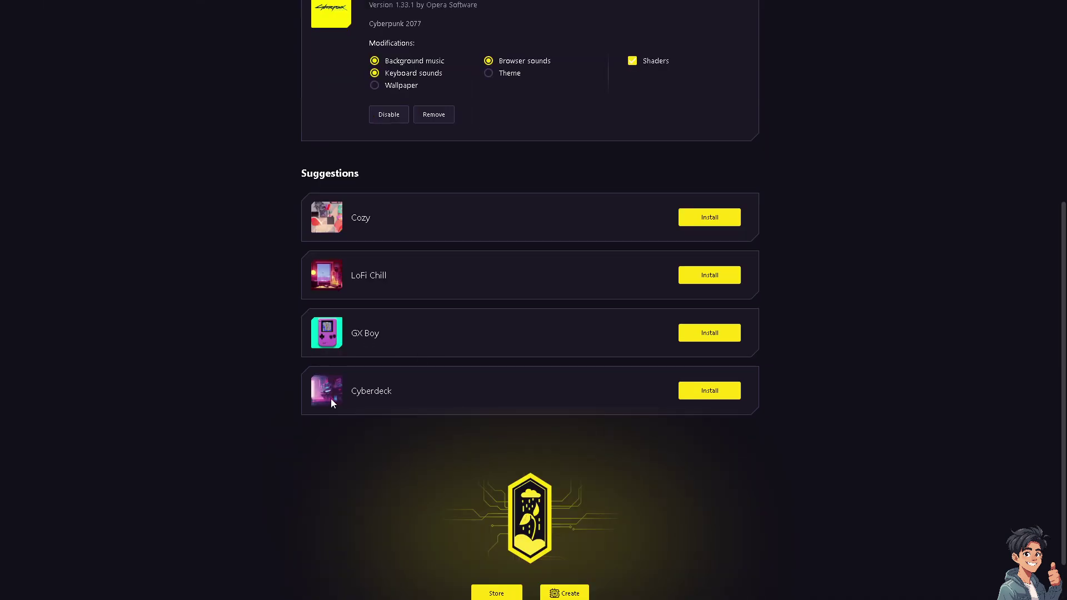
Step: Install Cyberdeck, LoFi Chill and Cozy from the mod Suggestions list
left_click(723, 399)
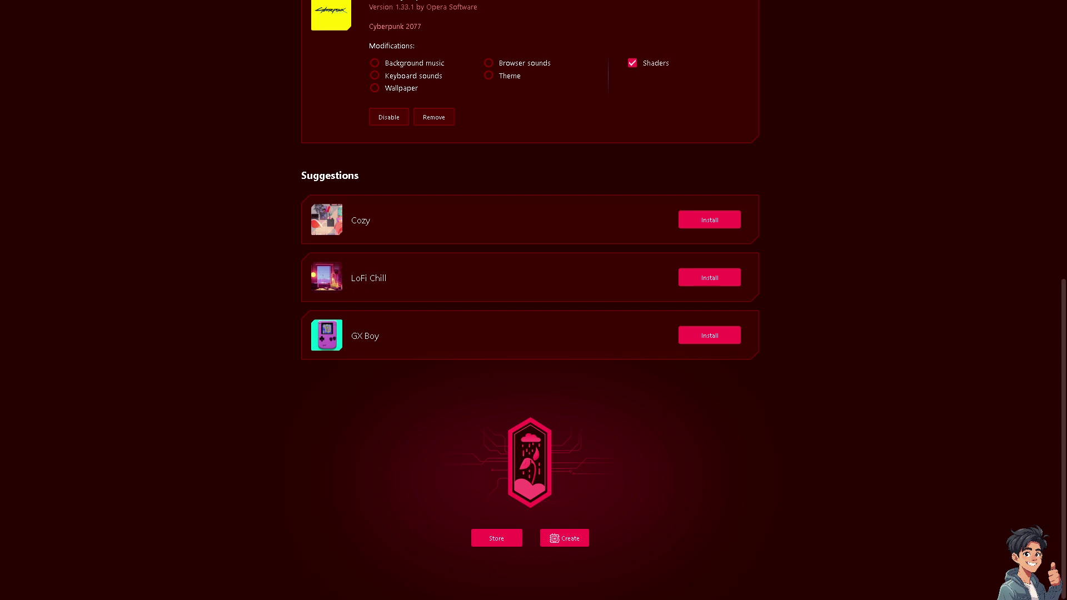
left_click(725, 282)
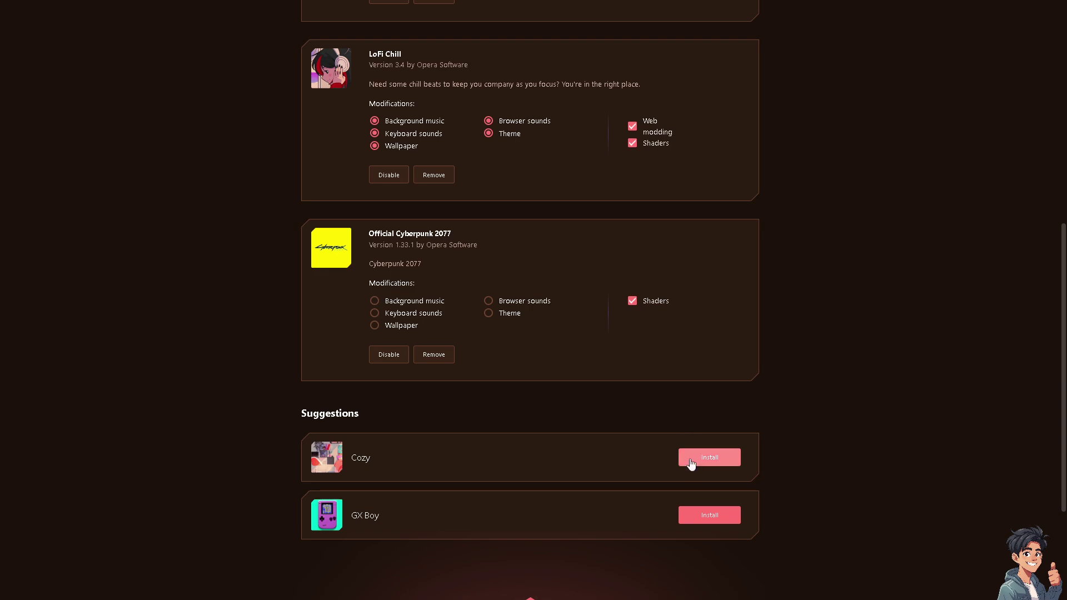
left_click(691, 464)
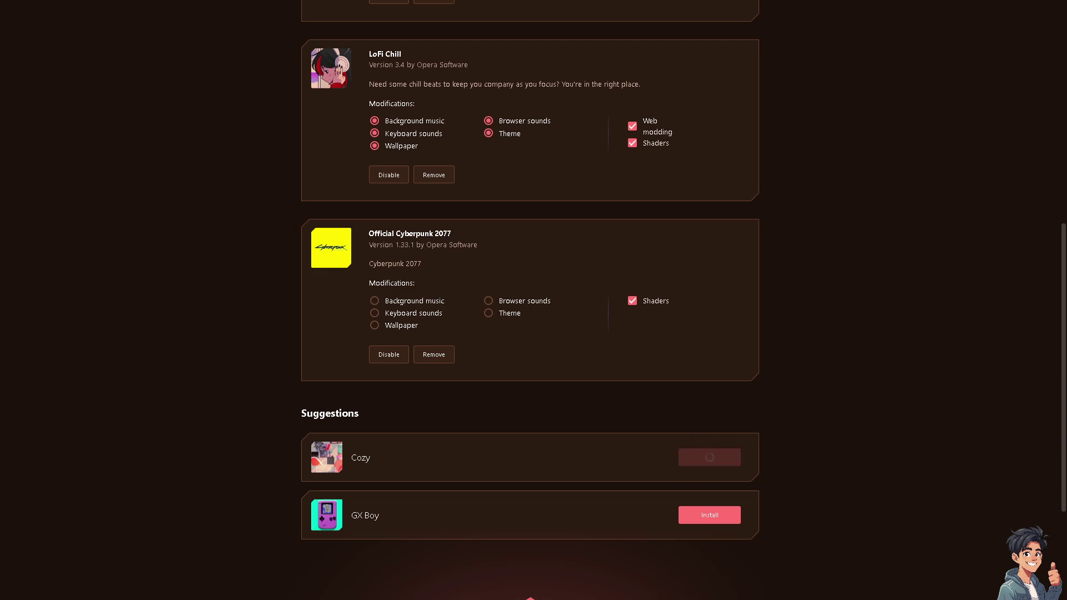